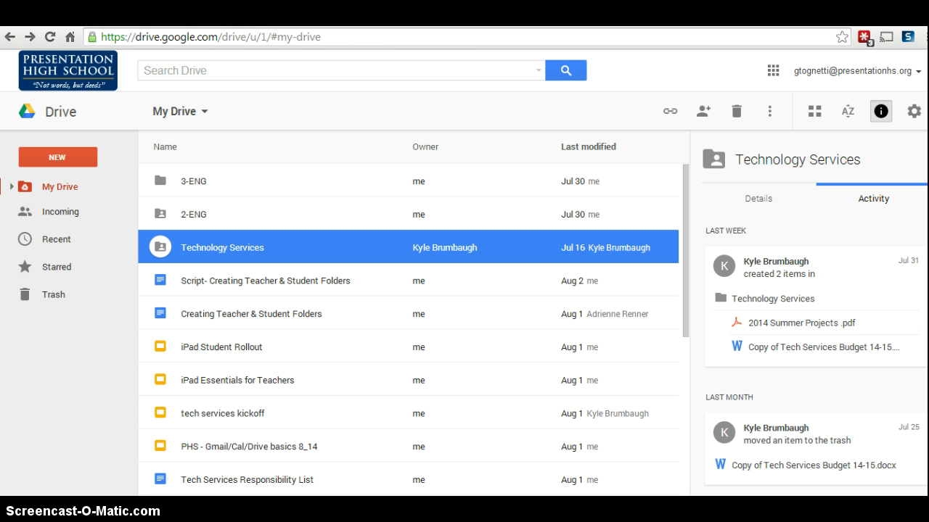
Create a folder named 1-ENG in My Drive
click(61, 156)
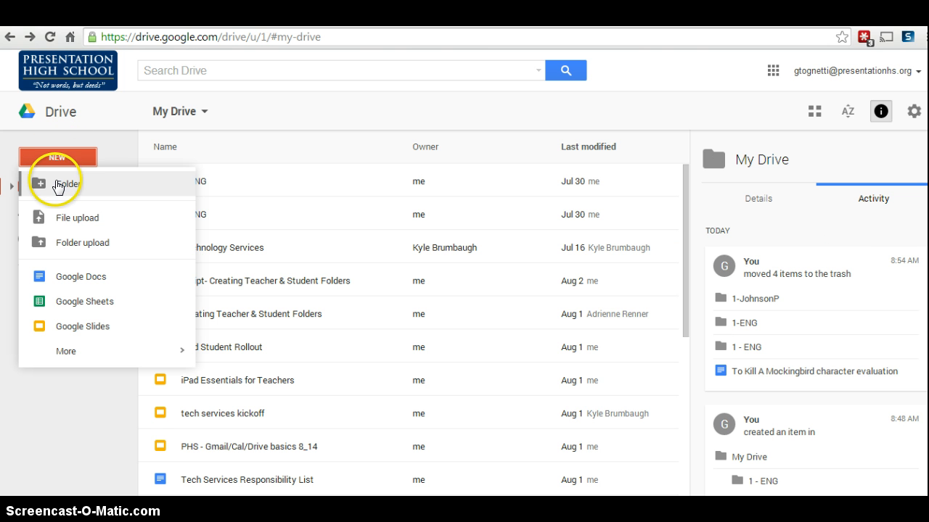
click(60, 185)
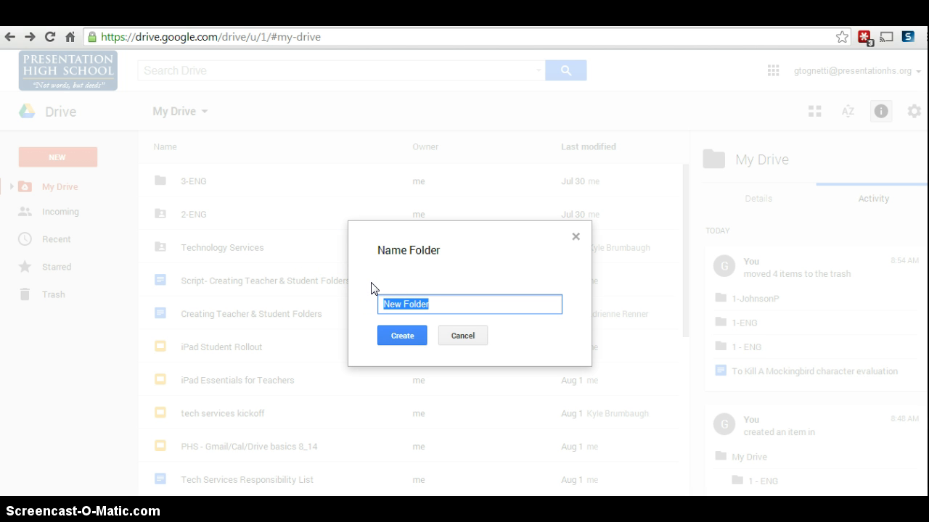
text(1-)
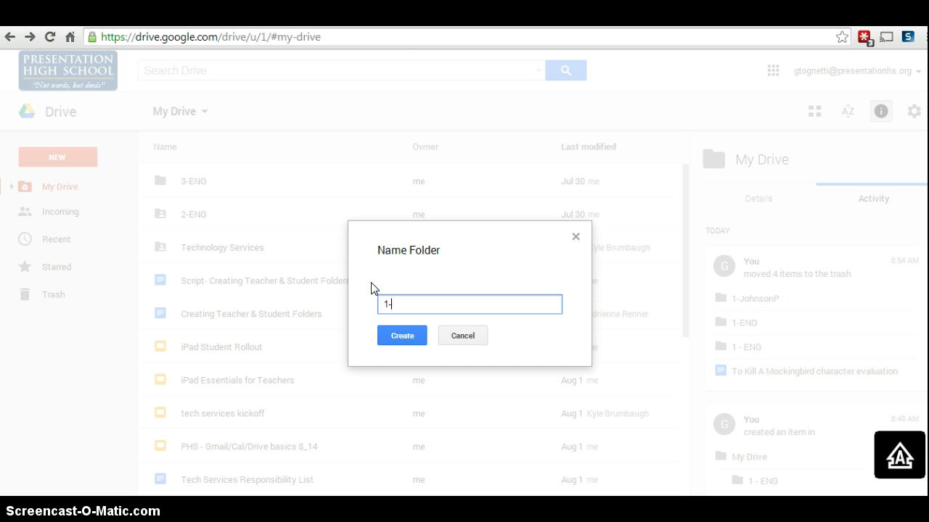
text(ENG)
click(402, 335)
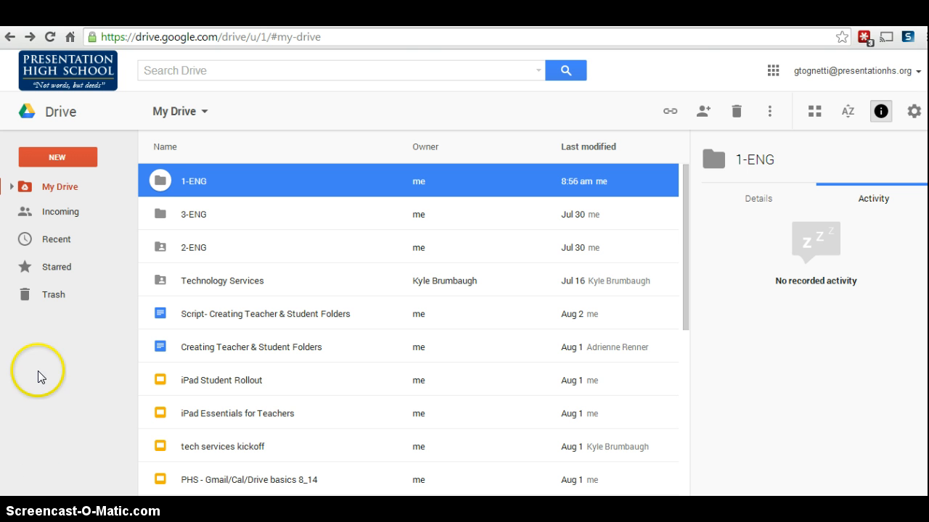
Share the 1-ENG folder with everyone at Presentation High School, set their access to Can edit, and save
right_click(159, 180)
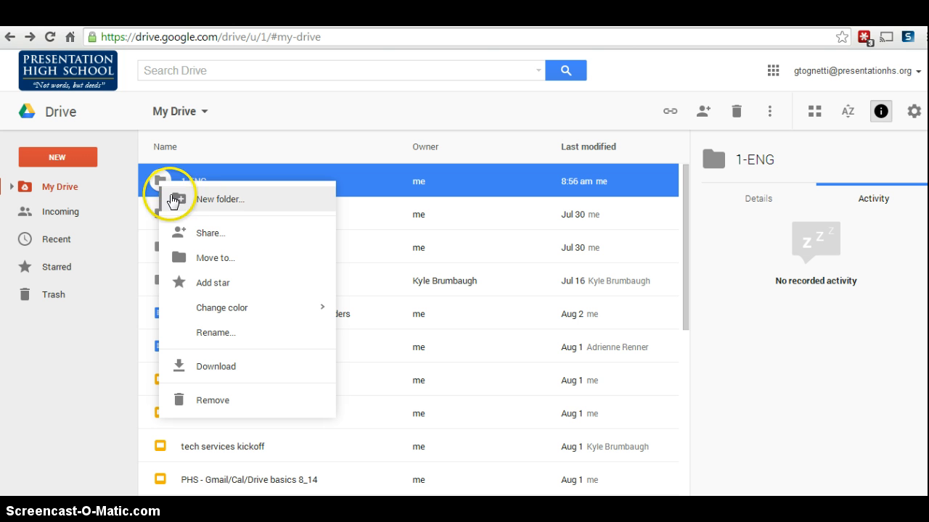
click(181, 232)
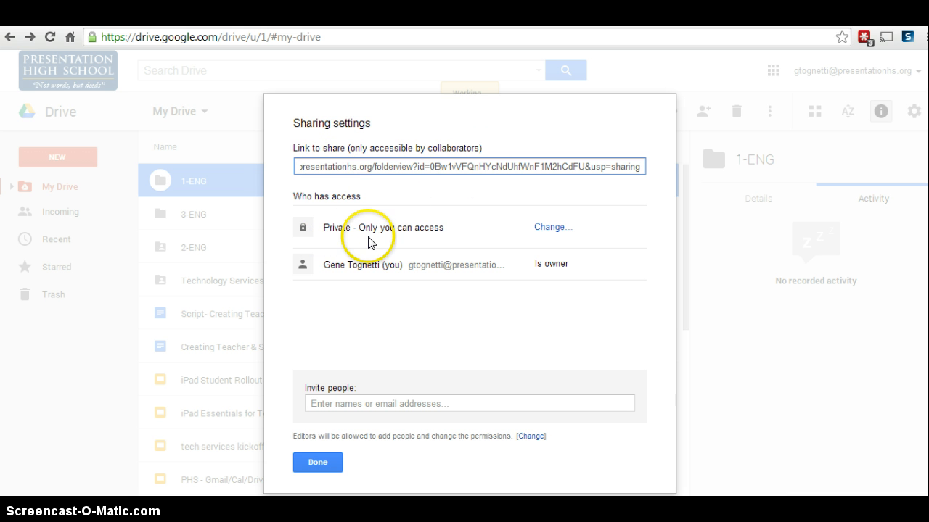
click(546, 229)
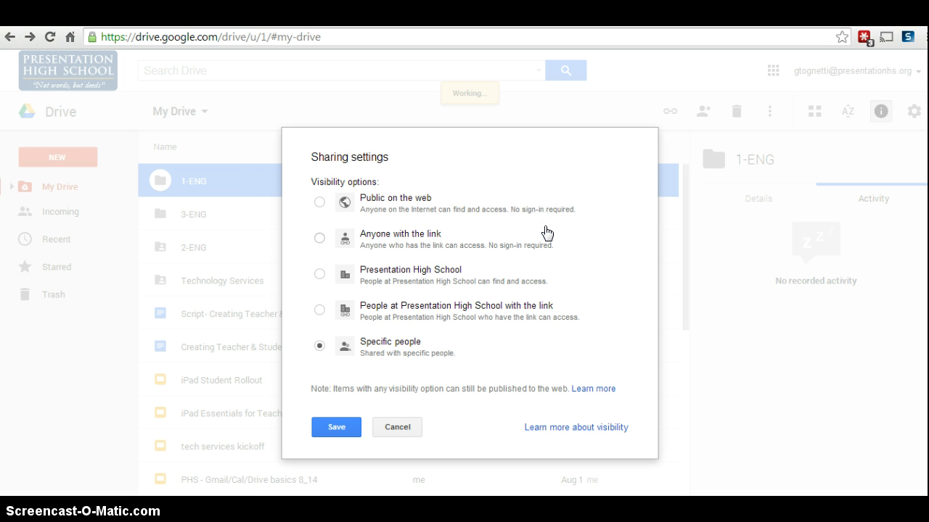
click(320, 275)
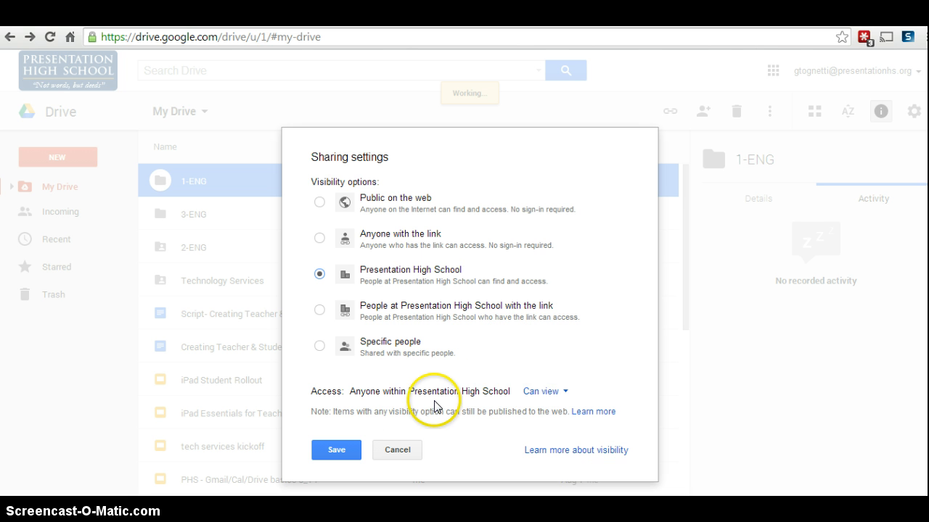
click(543, 391)
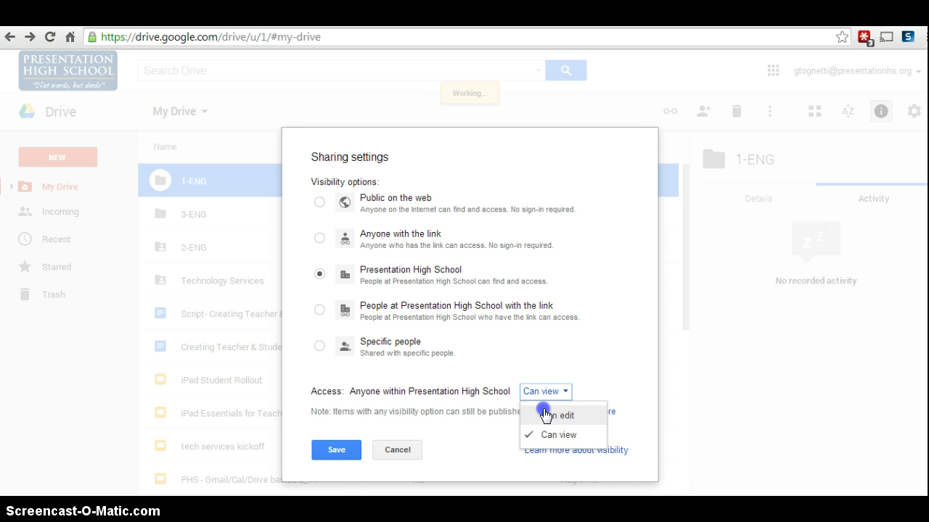
click(544, 410)
click(336, 451)
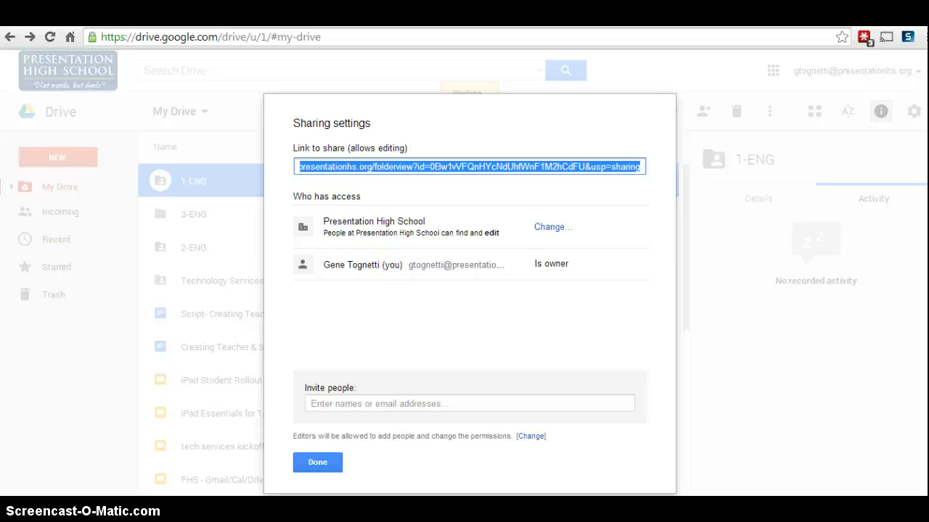
Copy the 1-ENG folder's sharing link and close its sharing settings
click(317, 167)
right_click(317, 170)
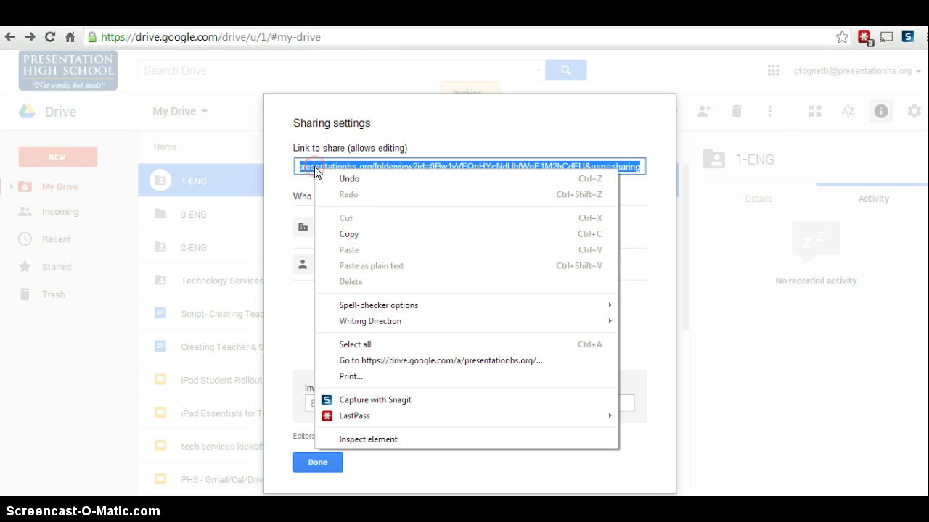
click(341, 233)
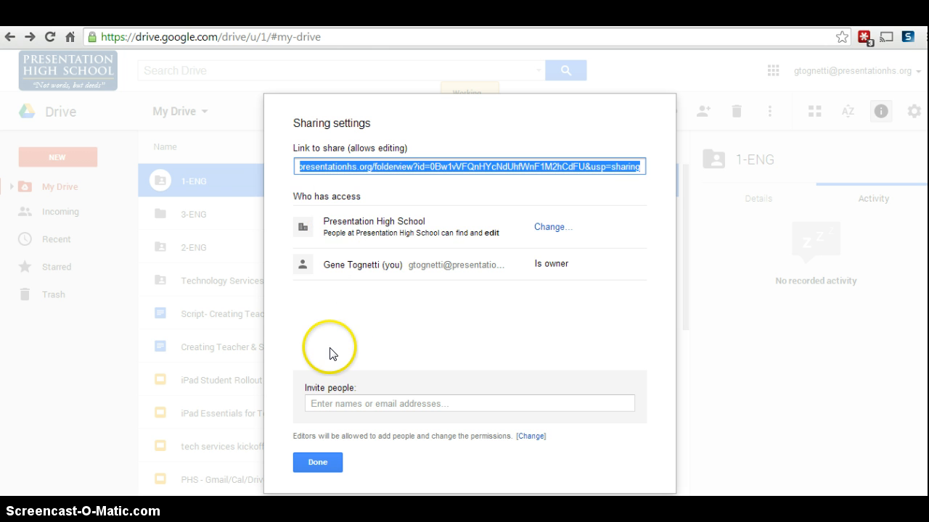
click(311, 463)
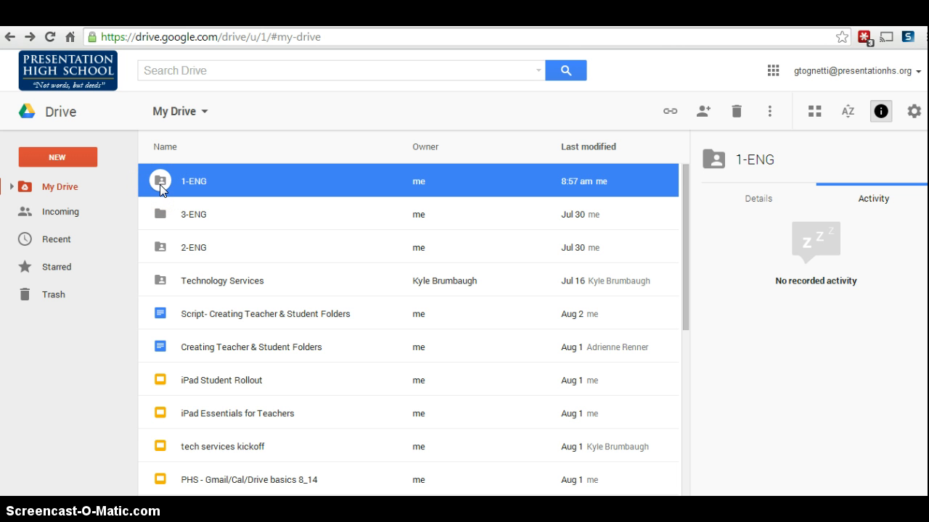
click(51, 462)
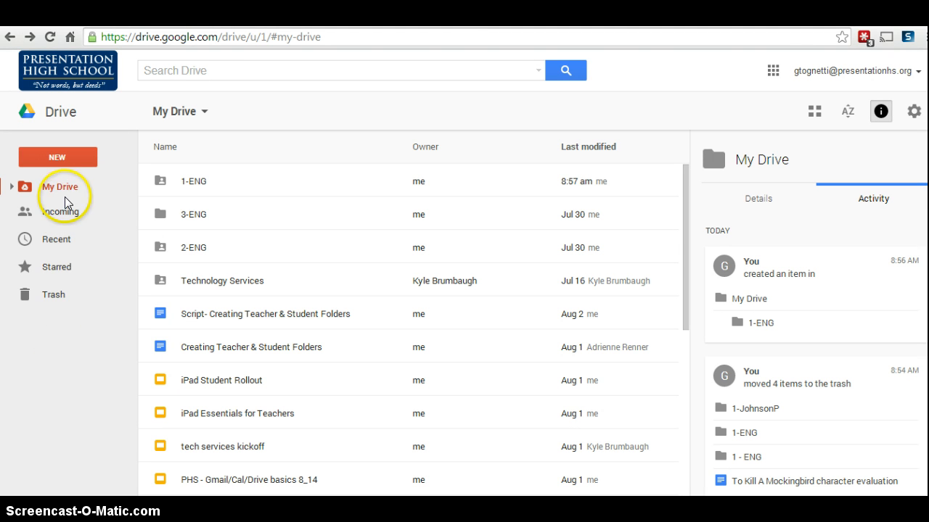
Create a folder named 1- plus the student's last name and first initial, and move it into 1-ENG, accepting the sharing
click(57, 158)
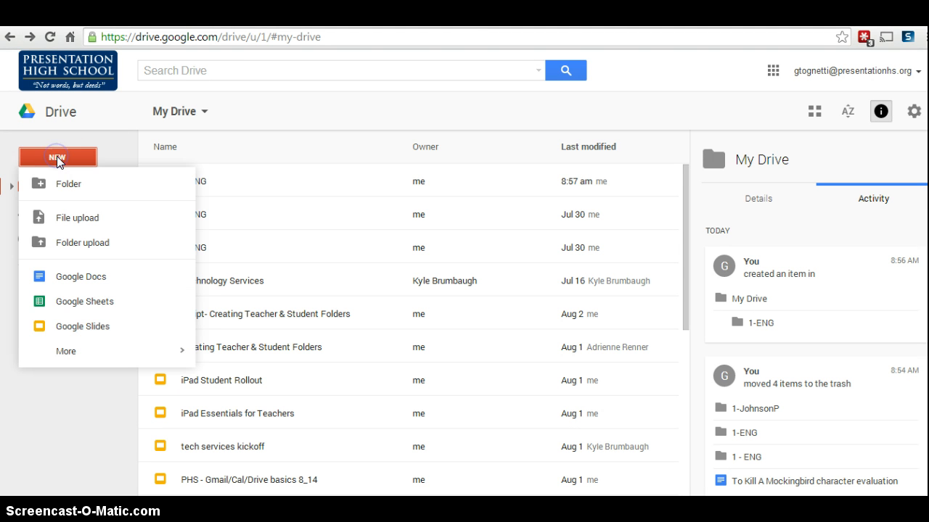
click(58, 185)
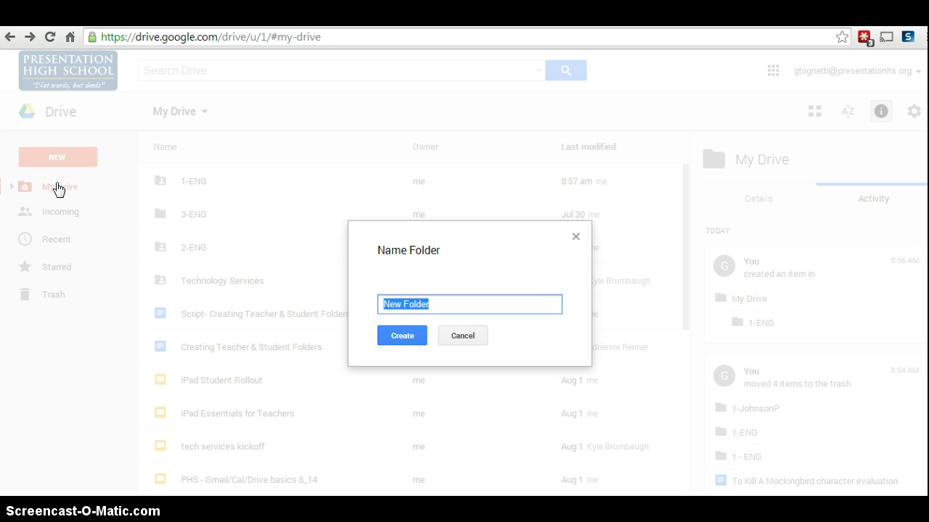
text(1)
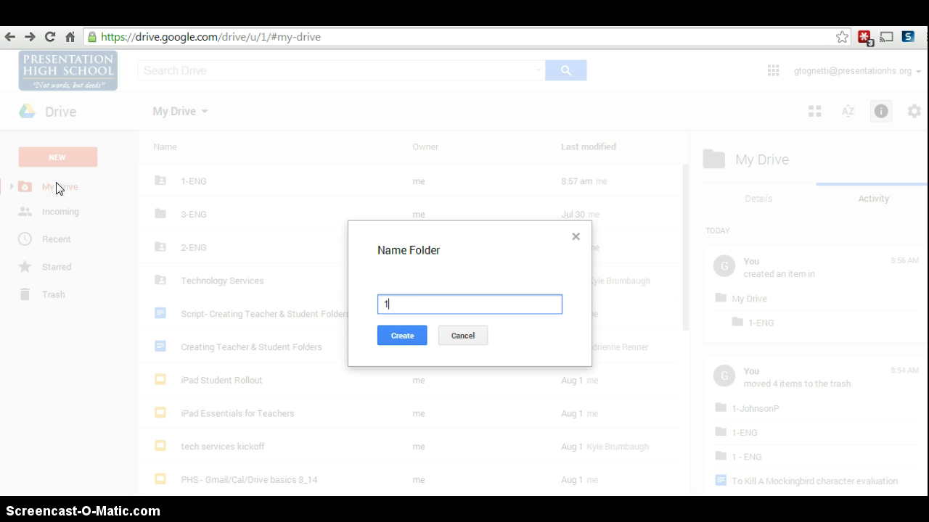
text(-JohnsonP)
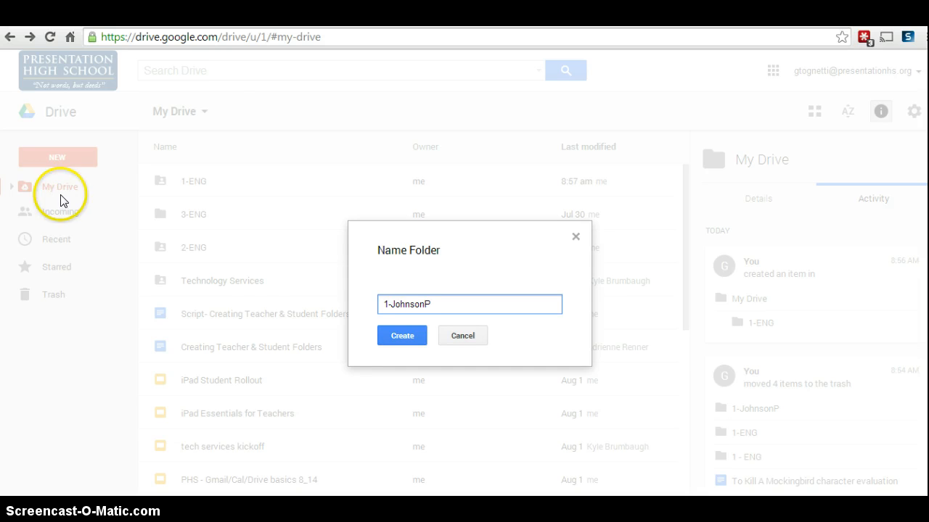
click(392, 330)
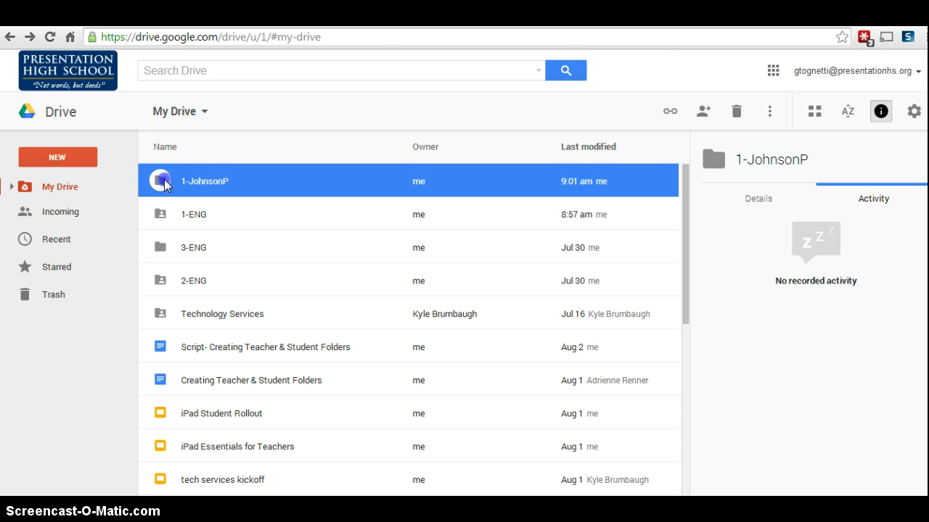
drag(163, 181, 158, 207)
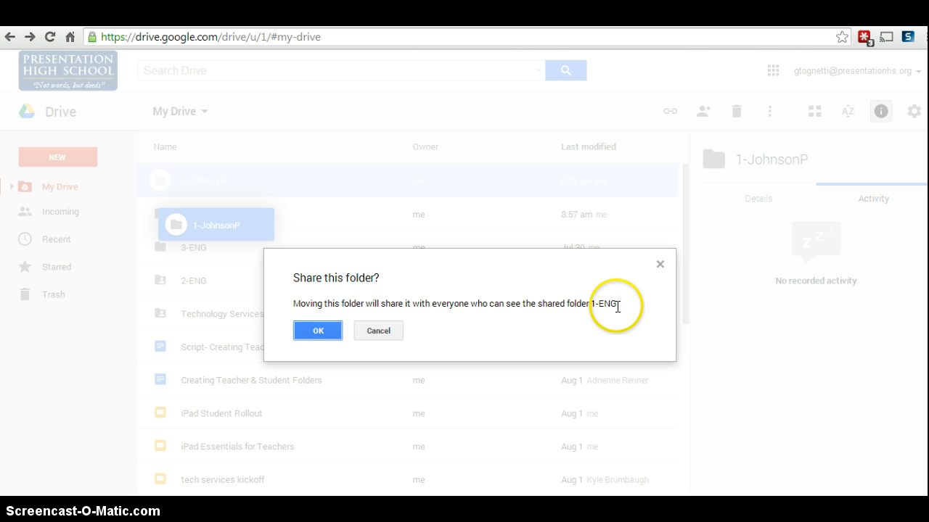
click(321, 333)
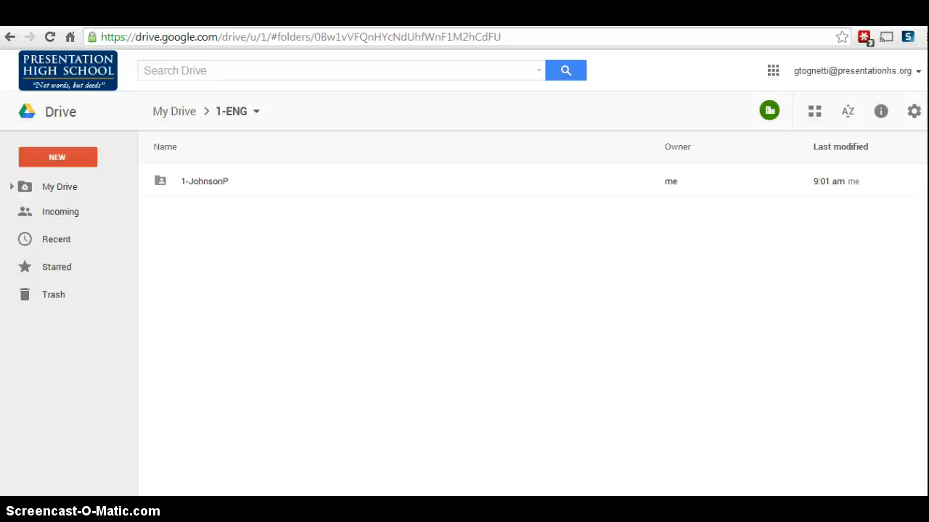
Restrict the student folder inside 1-ENG to Specific people, save, and close its sharing settings
right_click(161, 187)
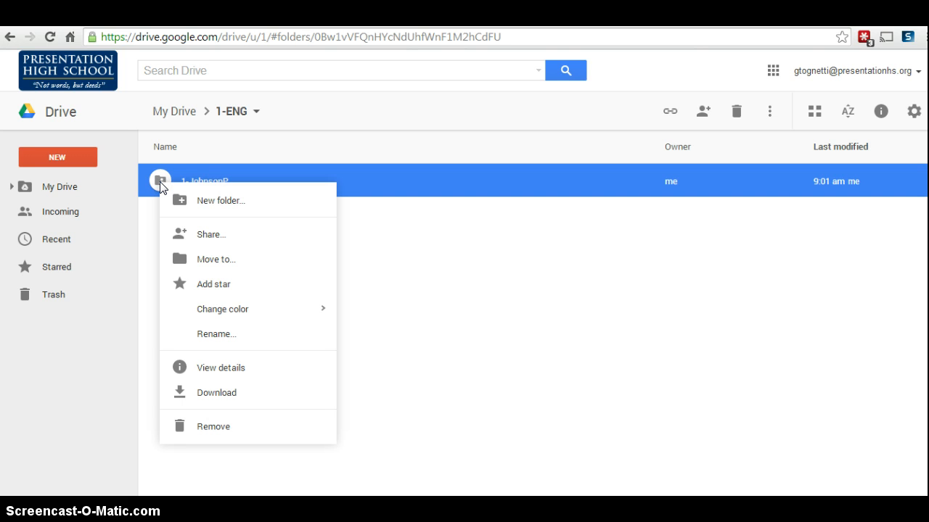
click(180, 236)
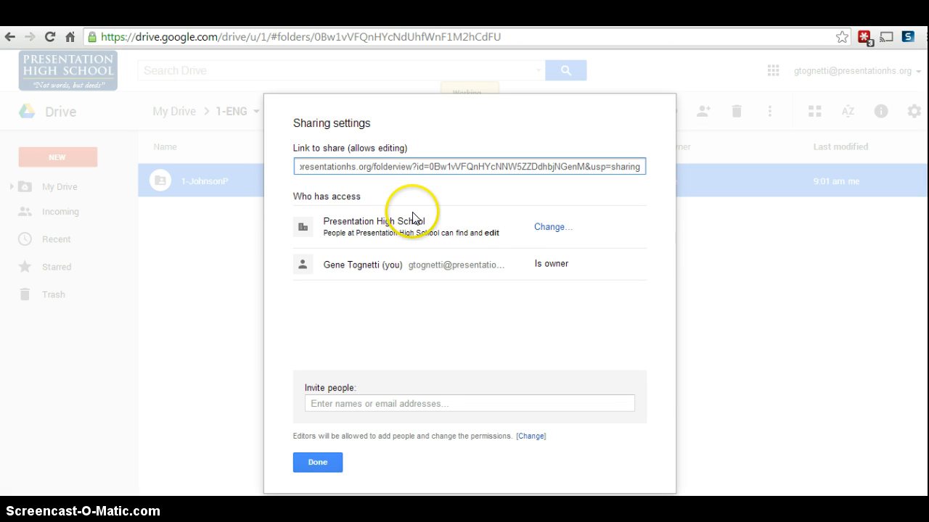
click(549, 229)
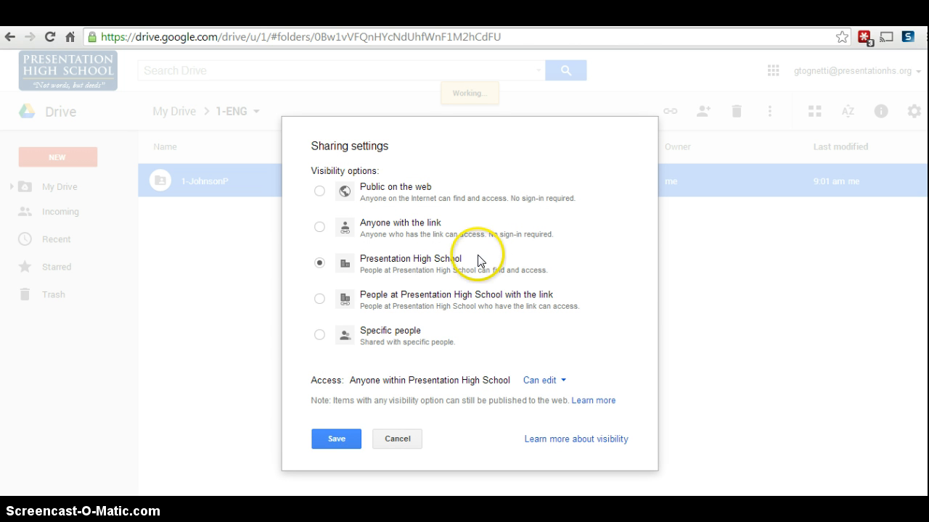
click(320, 336)
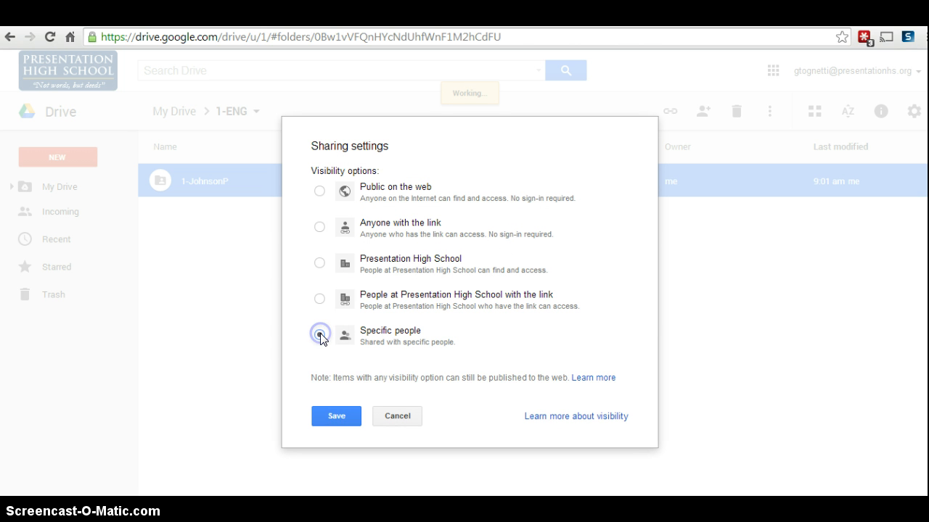
click(343, 417)
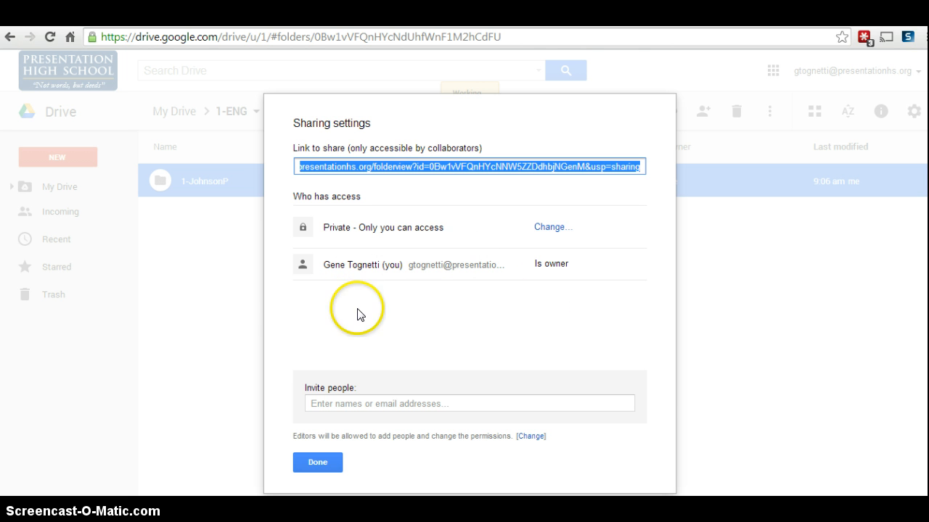
click(317, 461)
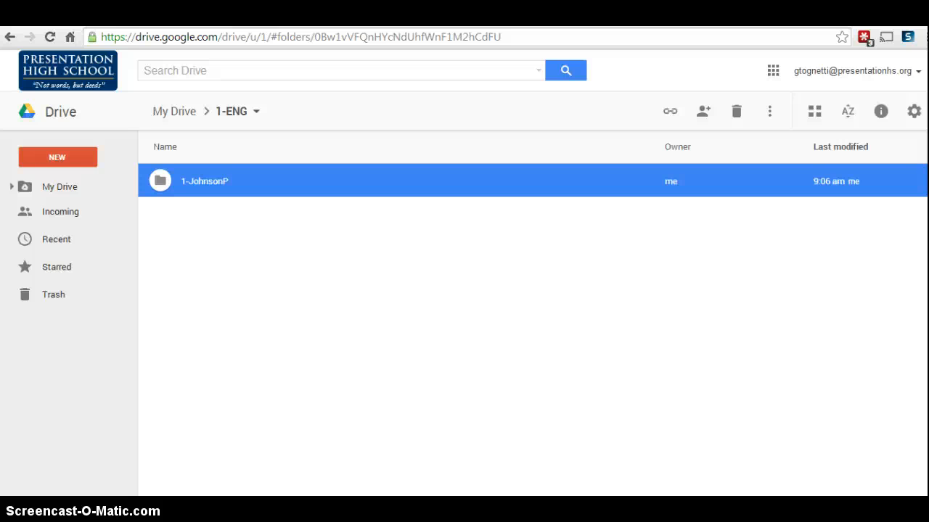
Return to My Drive and change Presentation High School's access to the 1-ENG folder to Can view, saving the setting
click(26, 188)
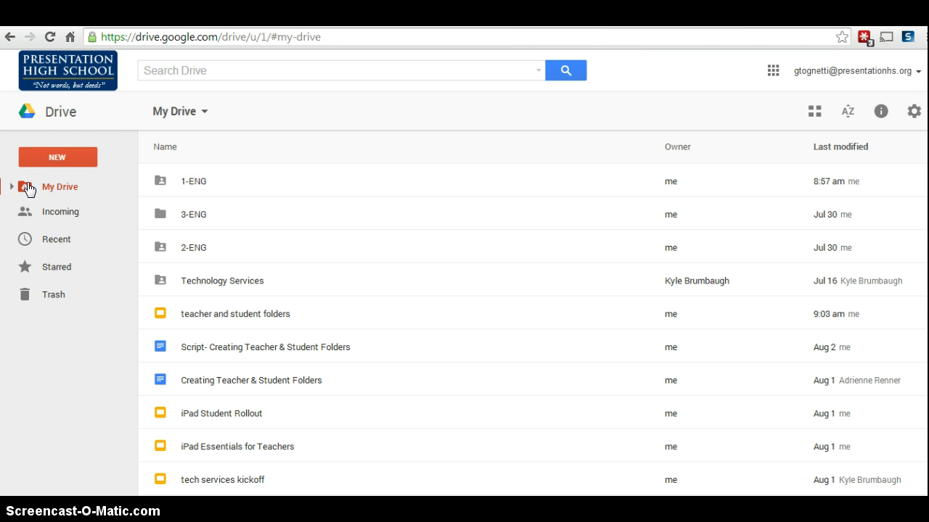
click(183, 179)
right_click(184, 177)
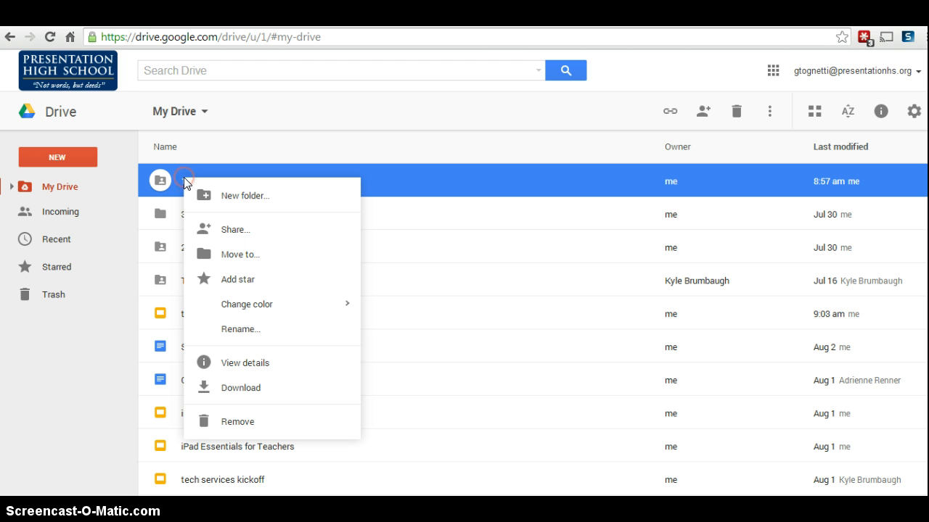
click(211, 230)
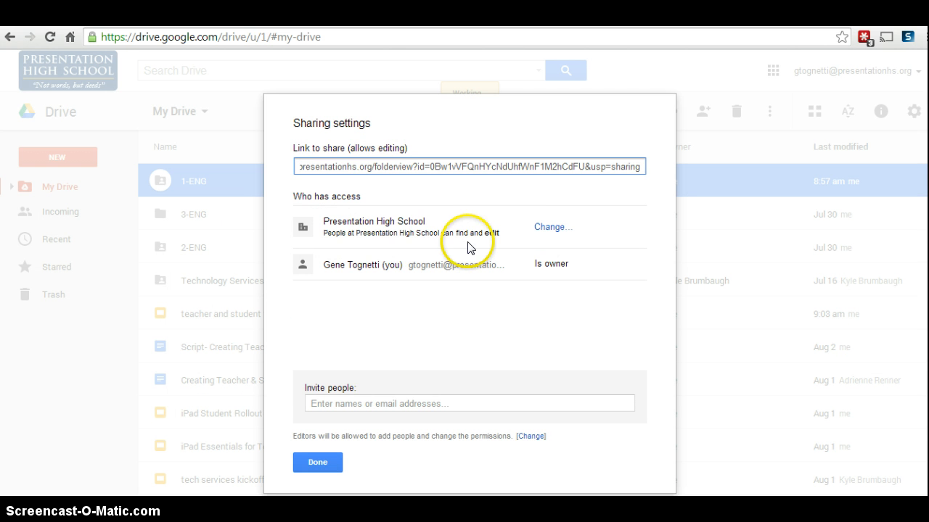
click(552, 227)
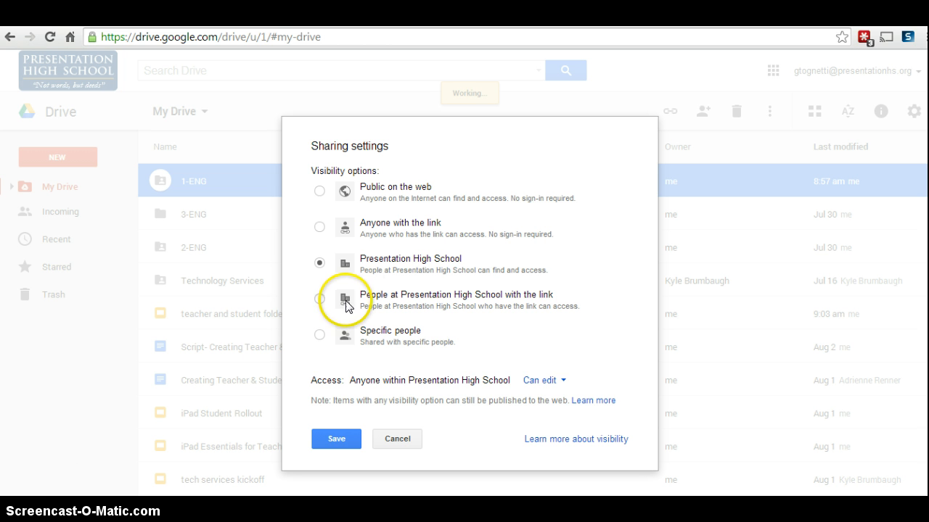
click(542, 383)
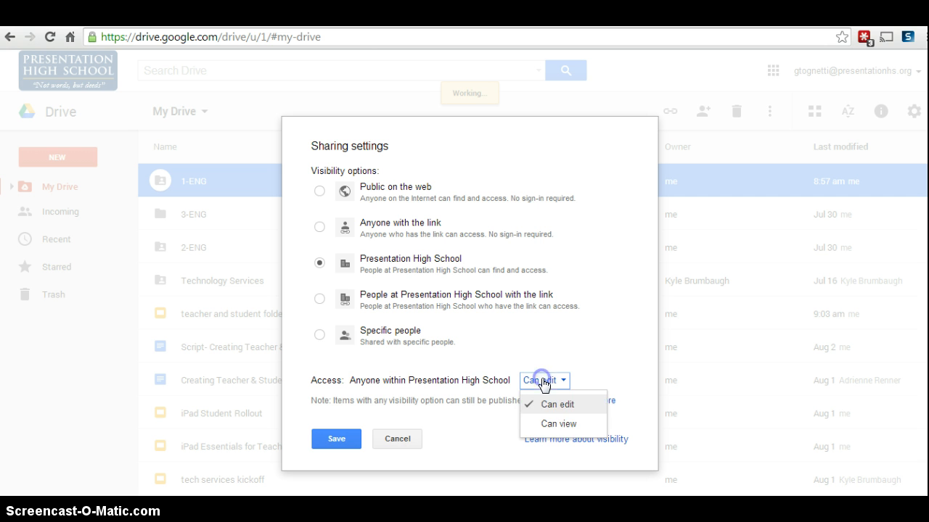
click(544, 423)
click(336, 438)
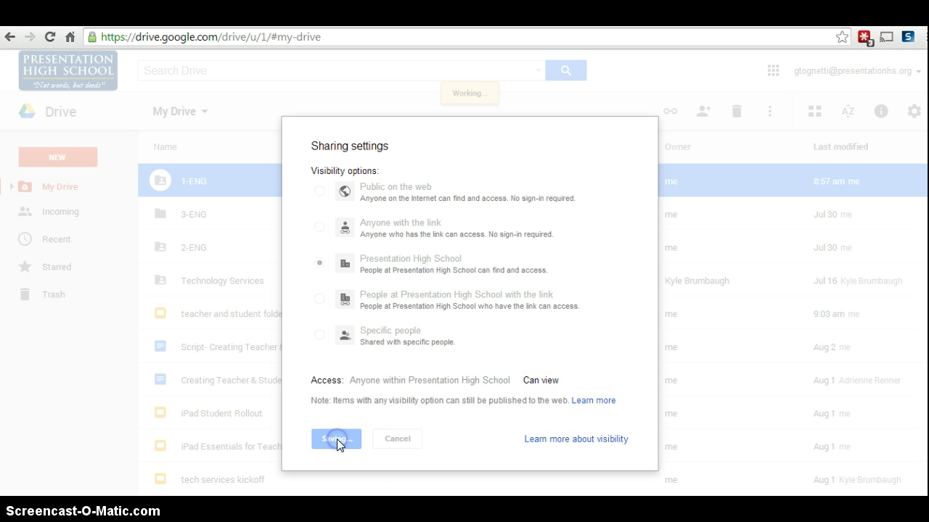